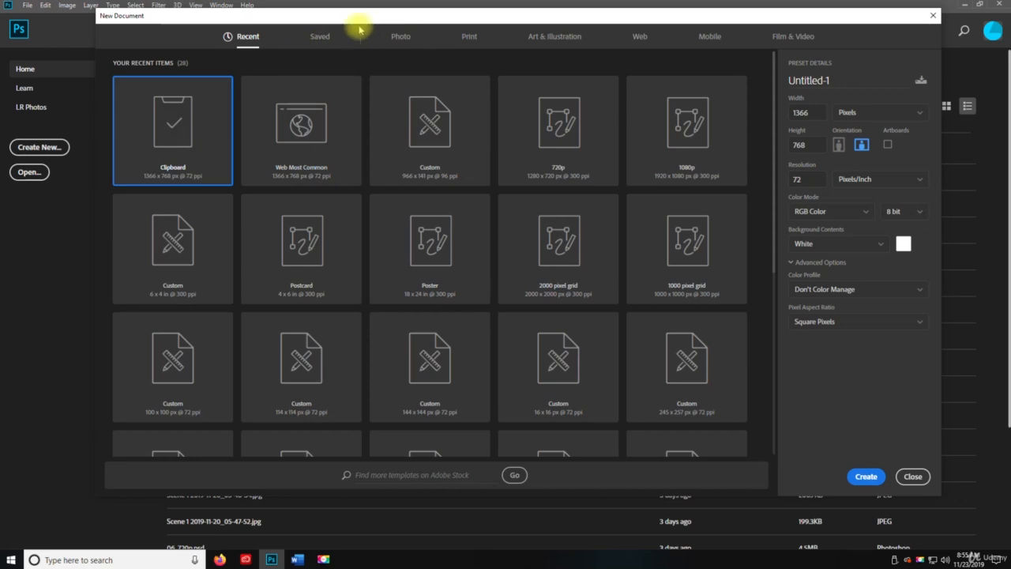
- Create a new document from the Landscape, 2 x 3 photo preset at 300 ppi
left_click(390, 36)
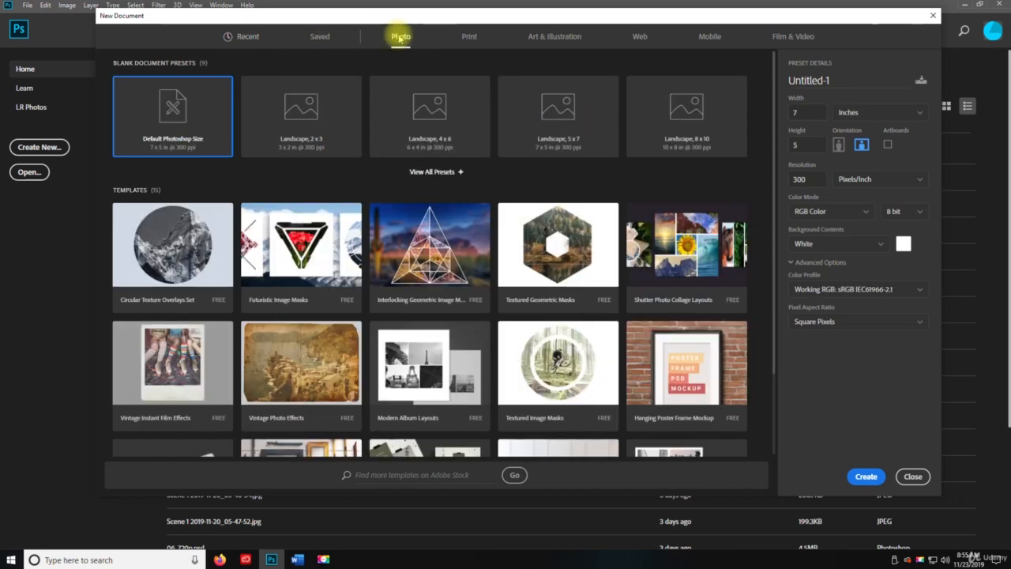
left_click(326, 112)
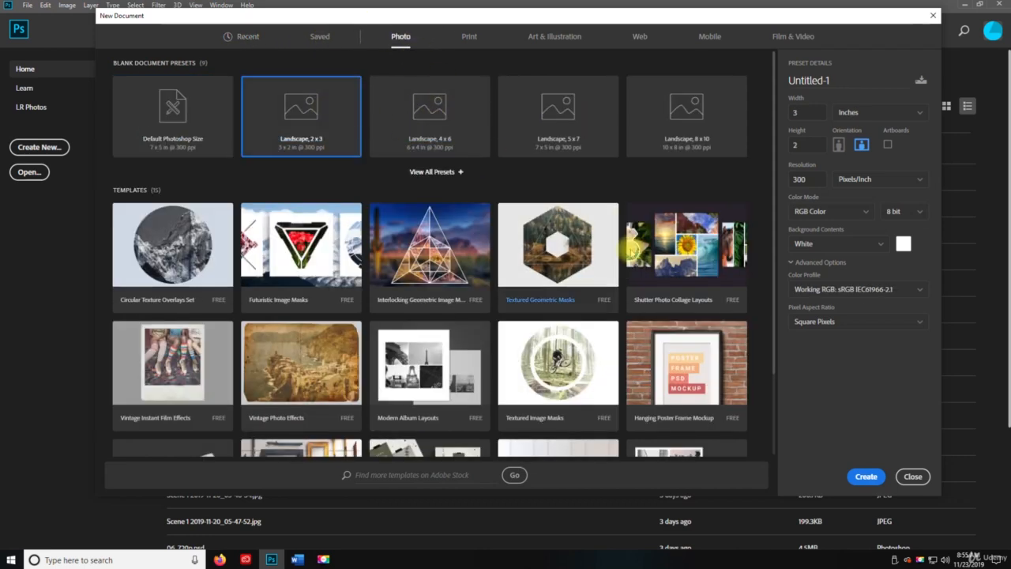
left_click(865, 474)
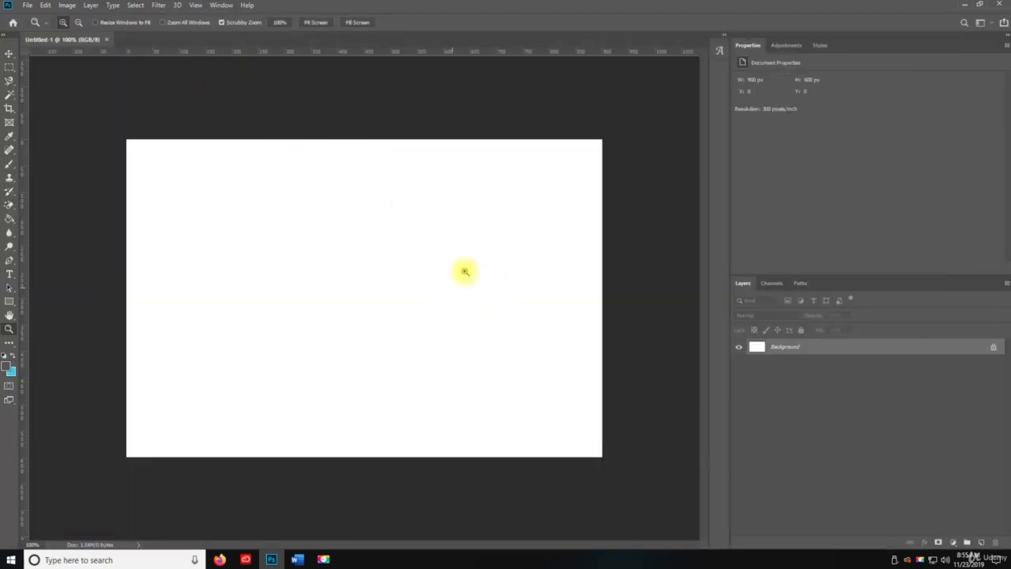
- Save the blank document to the Desktop in Photoshop format as 08. Sharpen Filter
left_click(27, 5)
left_click(67, 123)
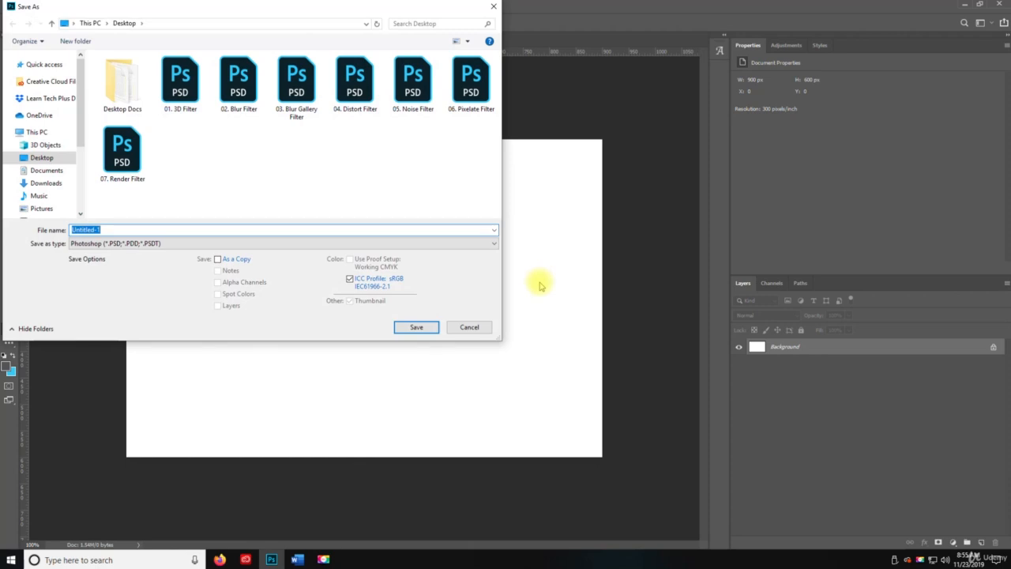
type("08. S")
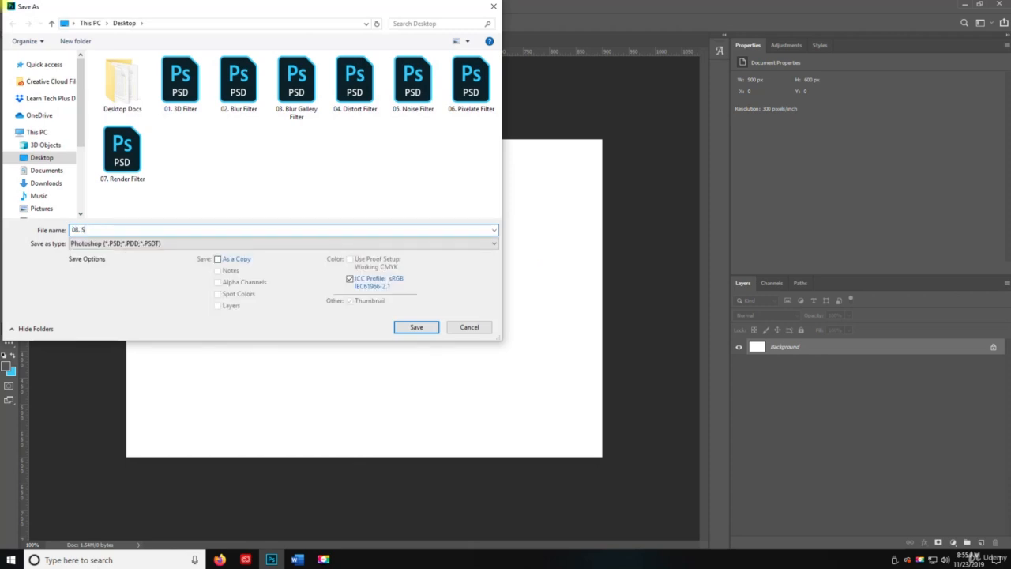
type("harpen Filter")
key("Return")
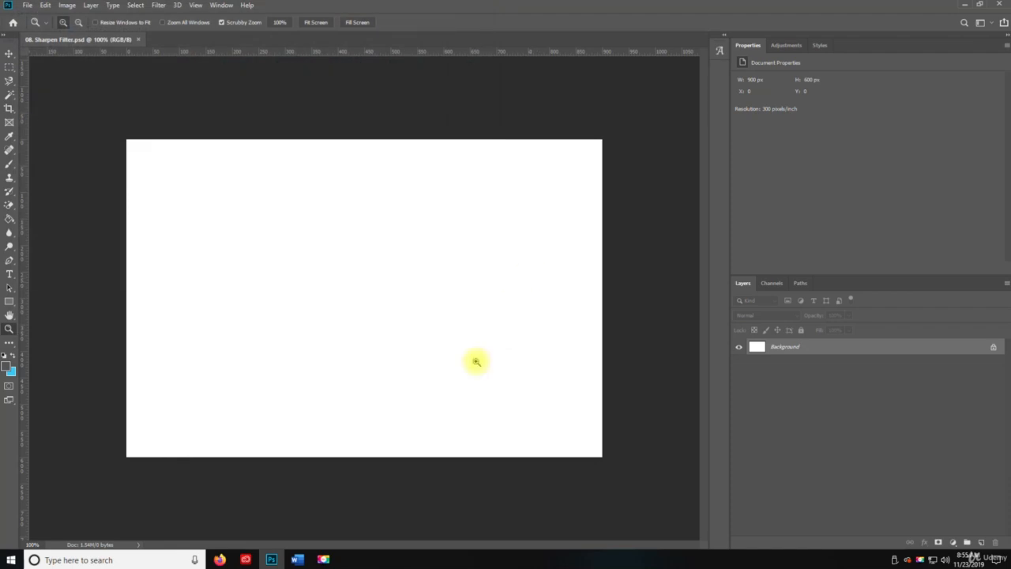
- Switch to Firefox in a new maximized window and go to google.com
right_click(219, 558)
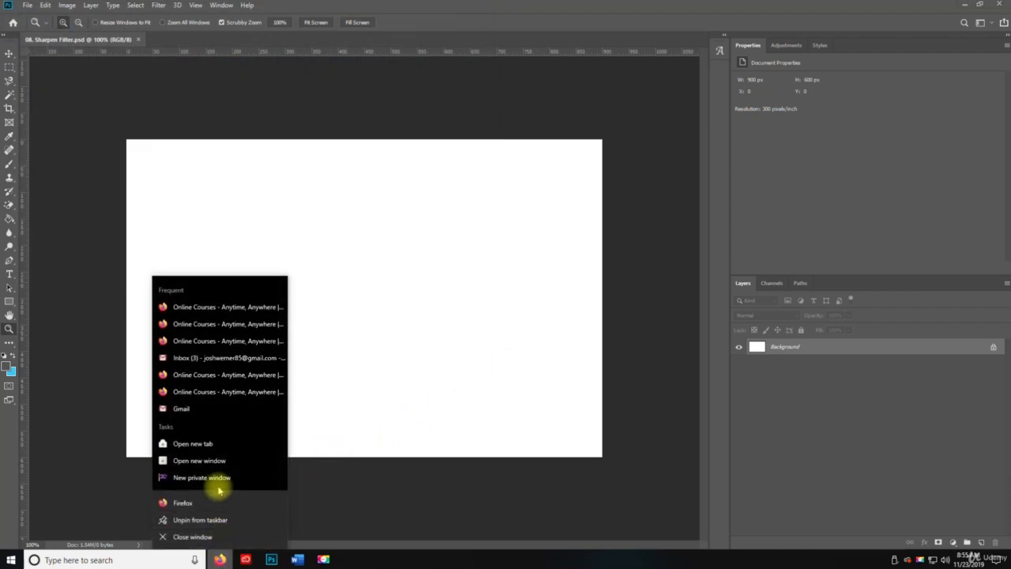
left_click(218, 462)
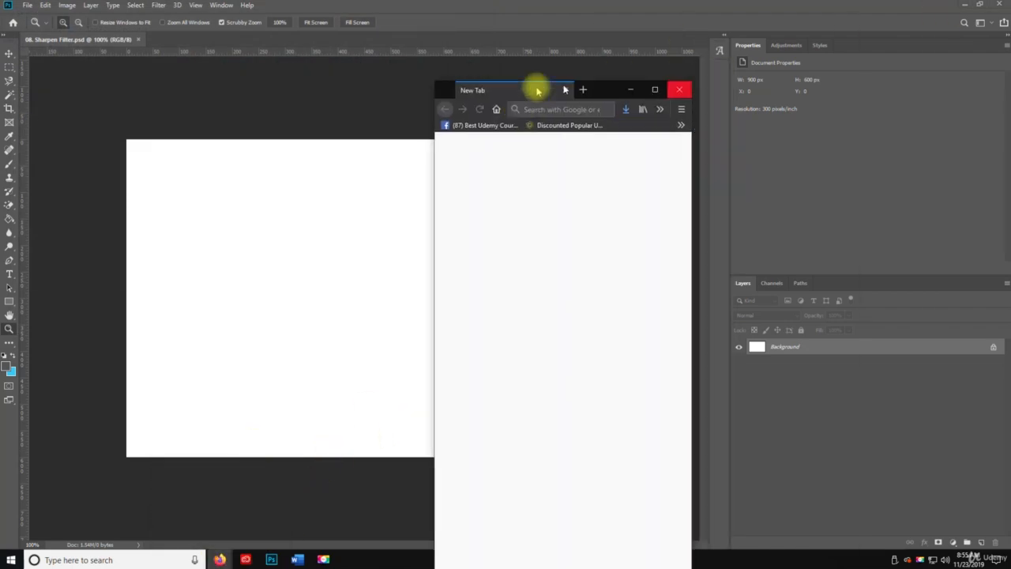
left_click(534, 82)
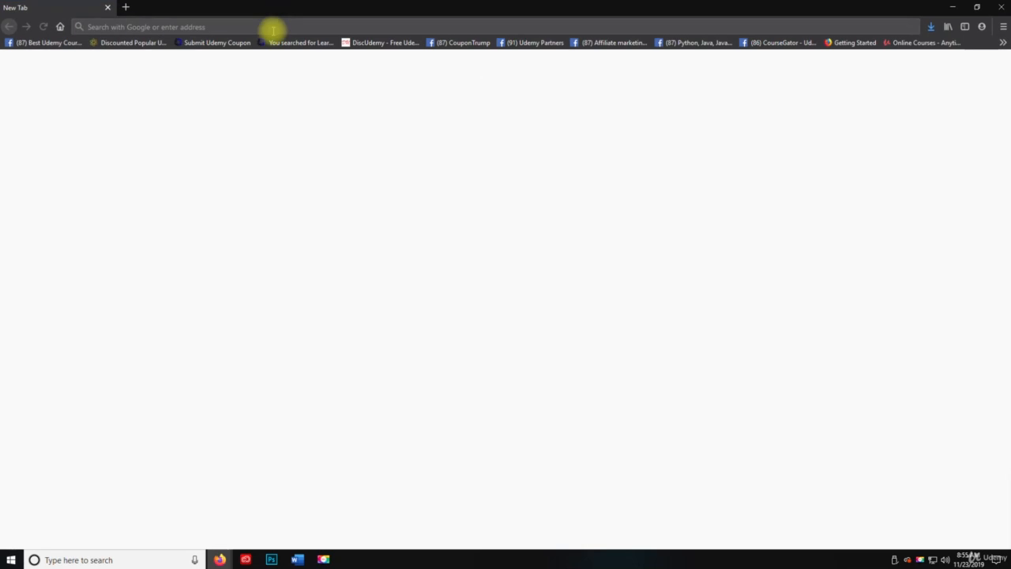
type("google.com")
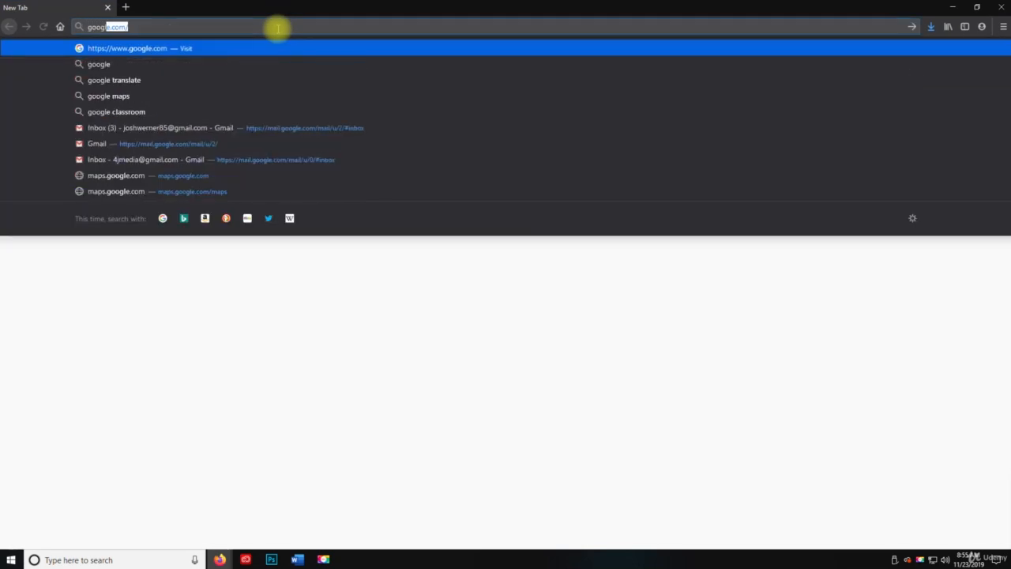
key("Return")
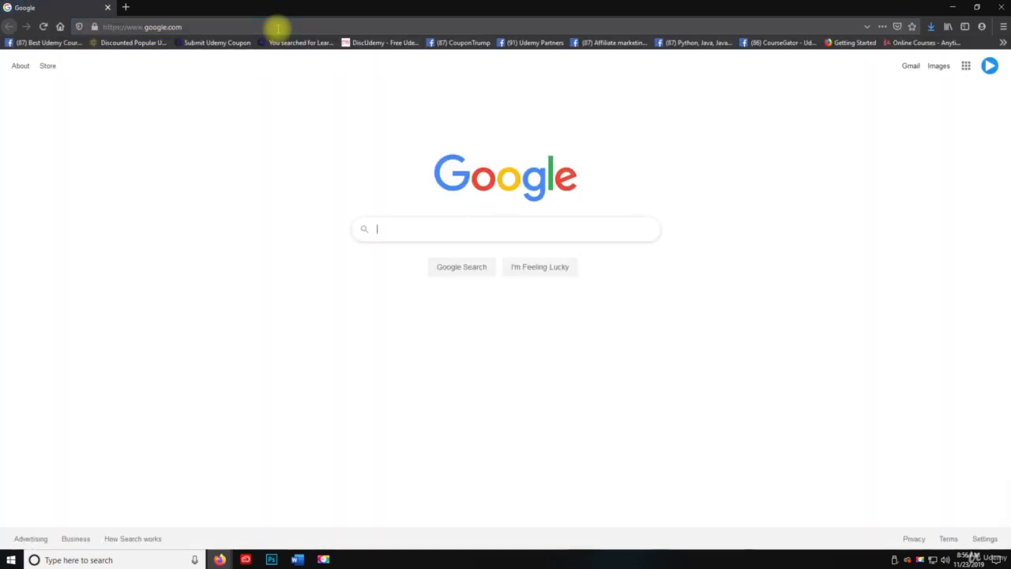
- Search Google for grand canyon skywalk and show the image results
type("gran")
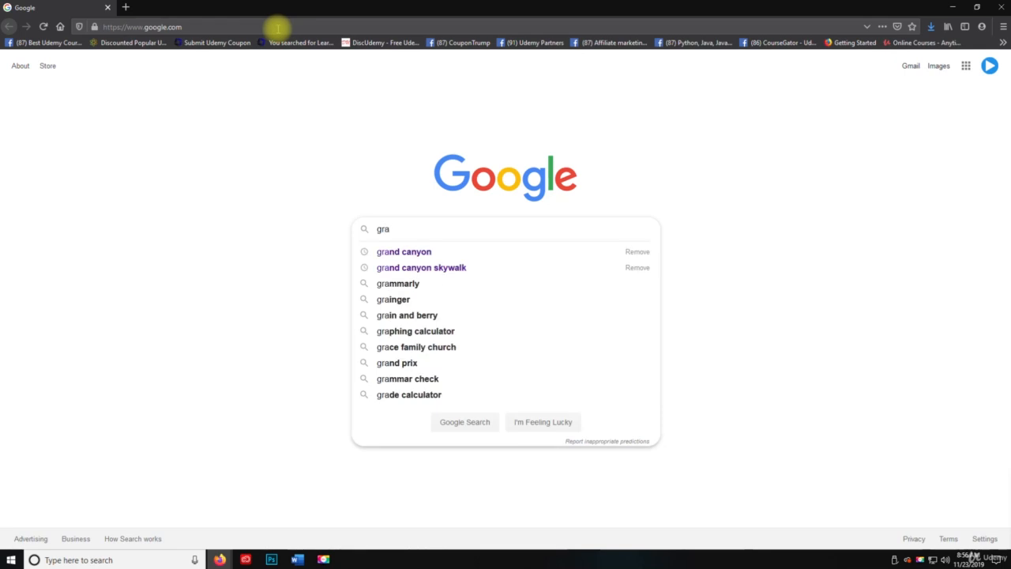
key("Down")
key("Down")
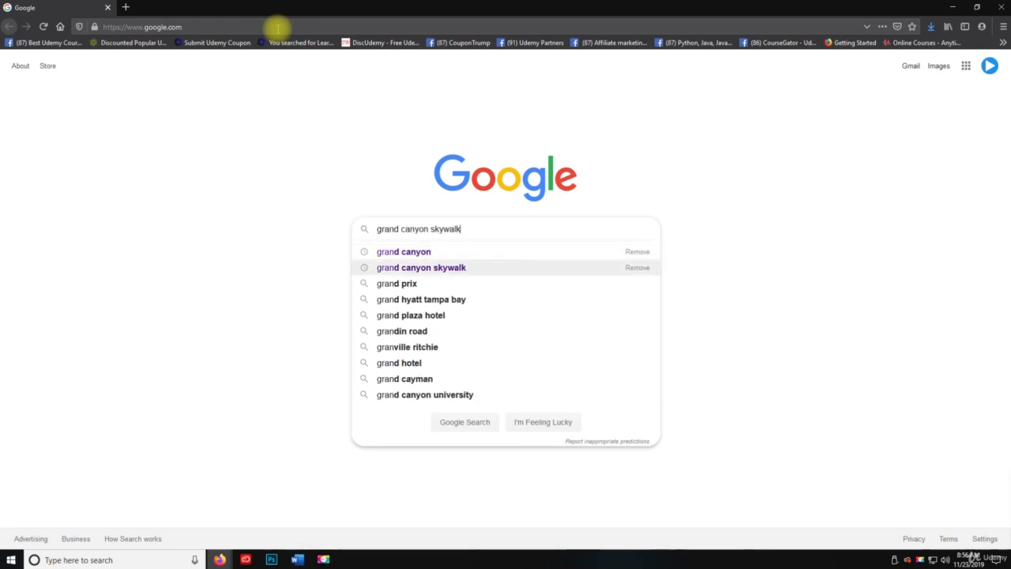
key("Return")
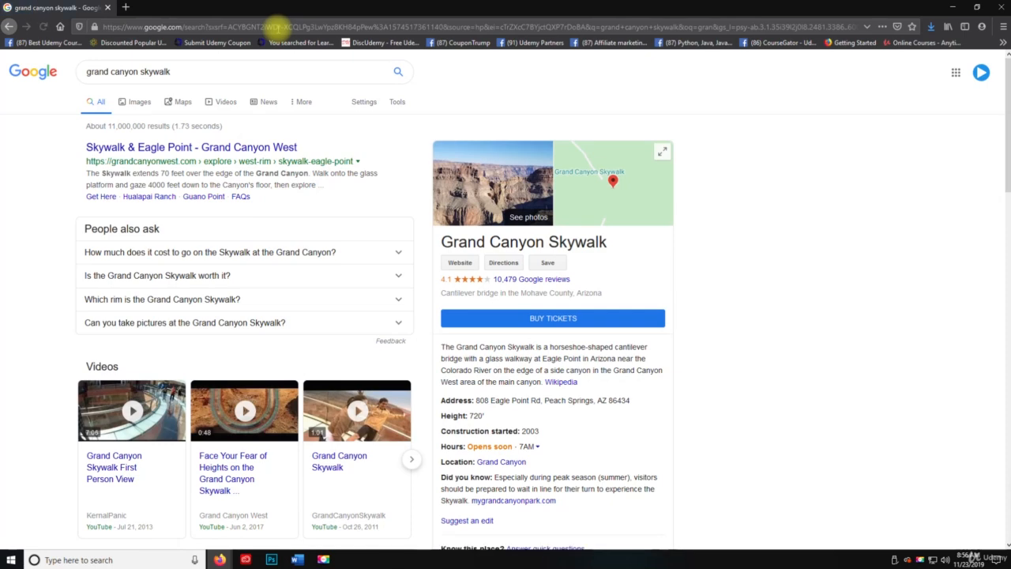
left_click(141, 106)
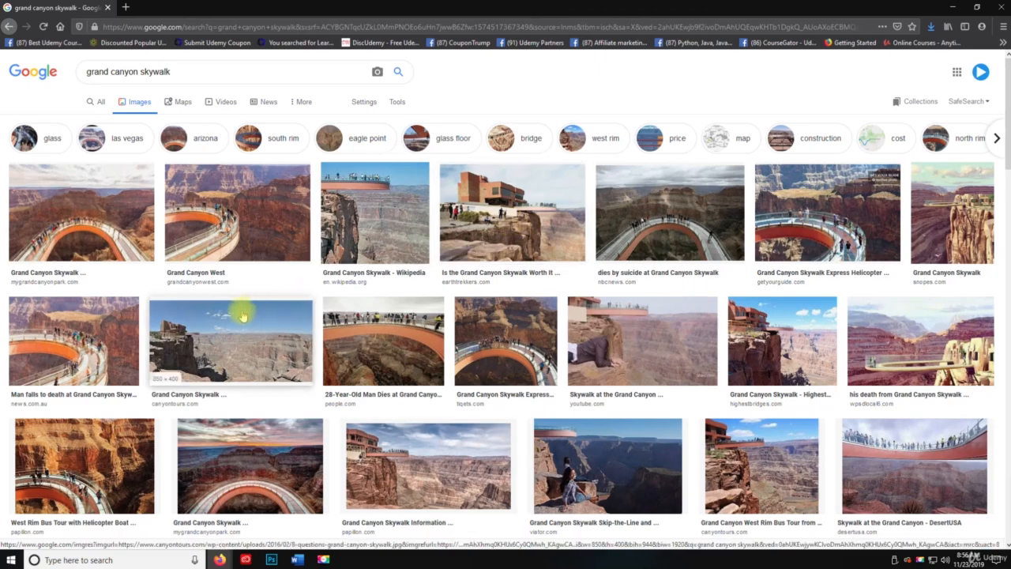
- Find the photo titled Grand Canyon Skywalk: Pros and Cons and save it to the Desktop as grandcanyon-skywalk-1200px-nt
scroll(462, 322, "down", 3)
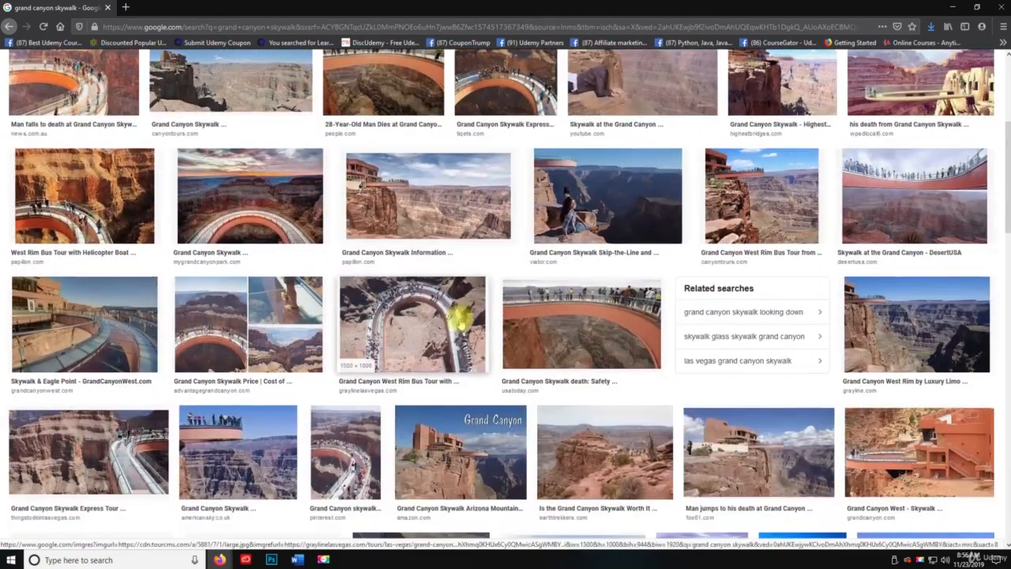
scroll(460, 320, "down", 3)
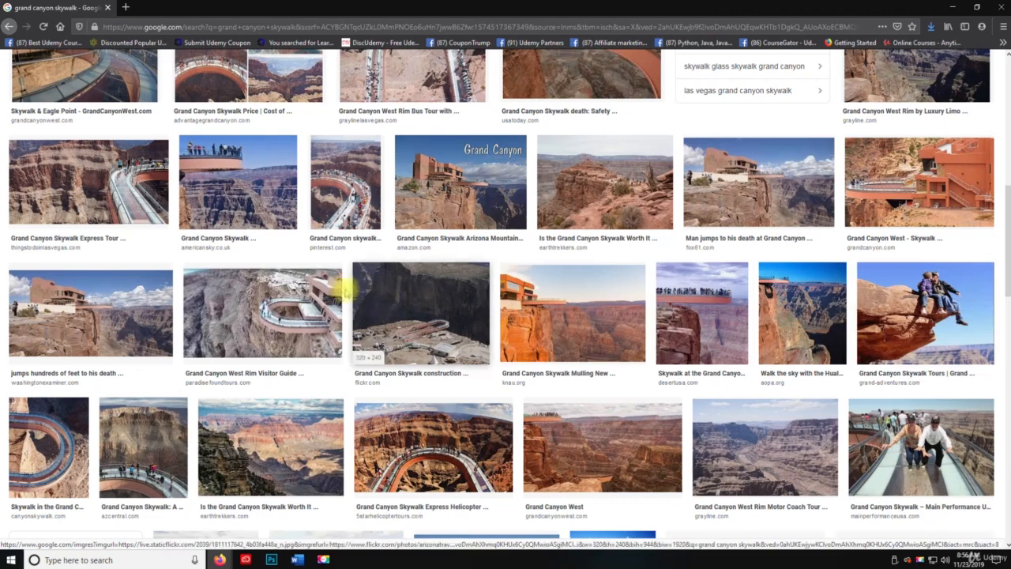
scroll(242, 292, "down", 2)
scroll(237, 286, "down", 1)
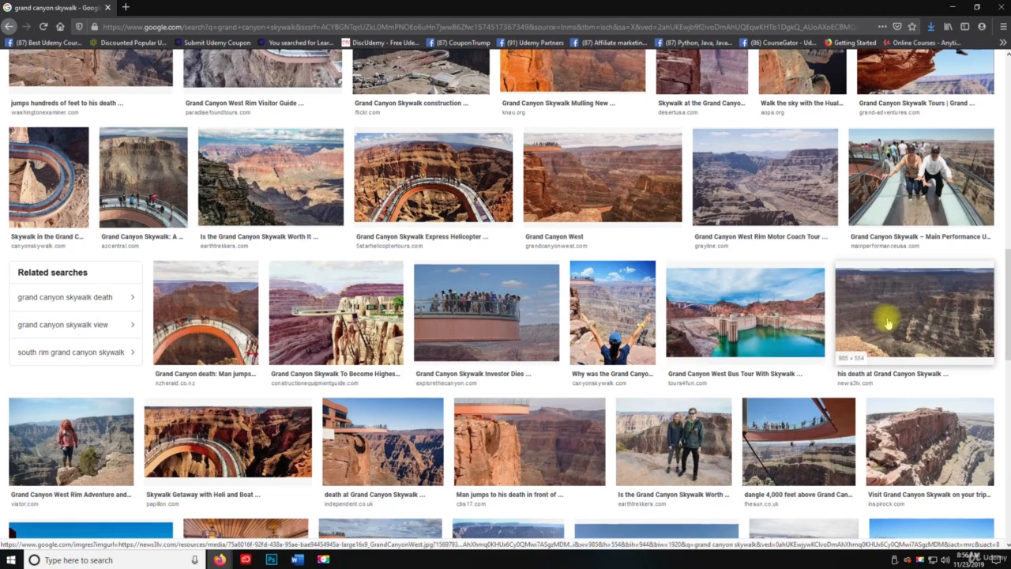
scroll(887, 322, "down", 2)
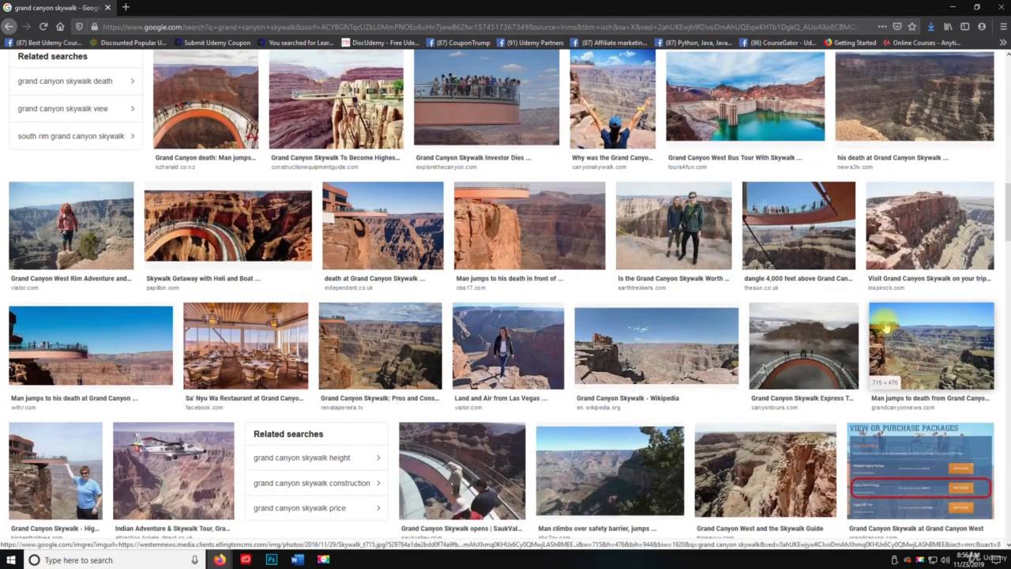
scroll(113, 282, "down", 4)
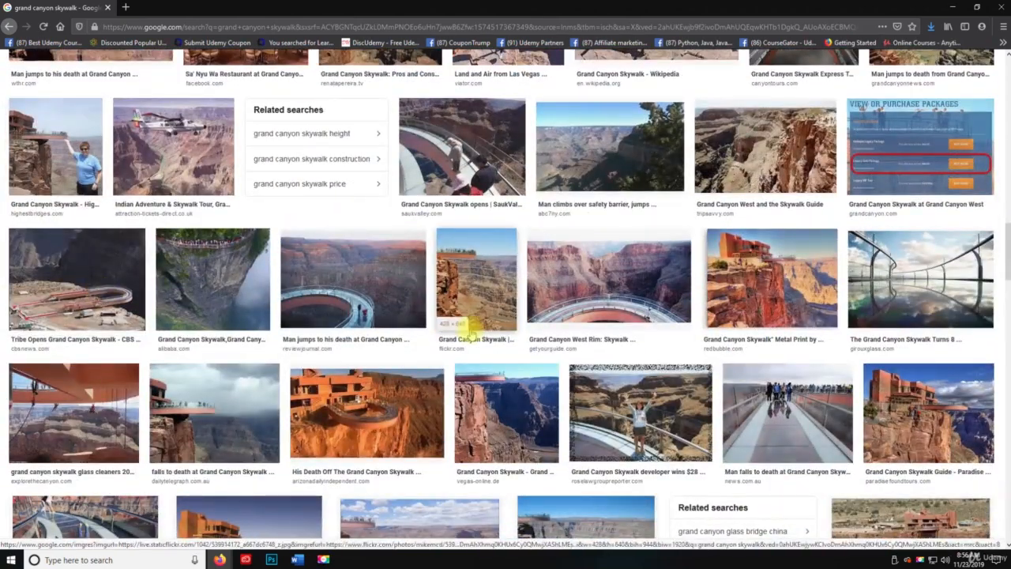
scroll(659, 340, "down", 4)
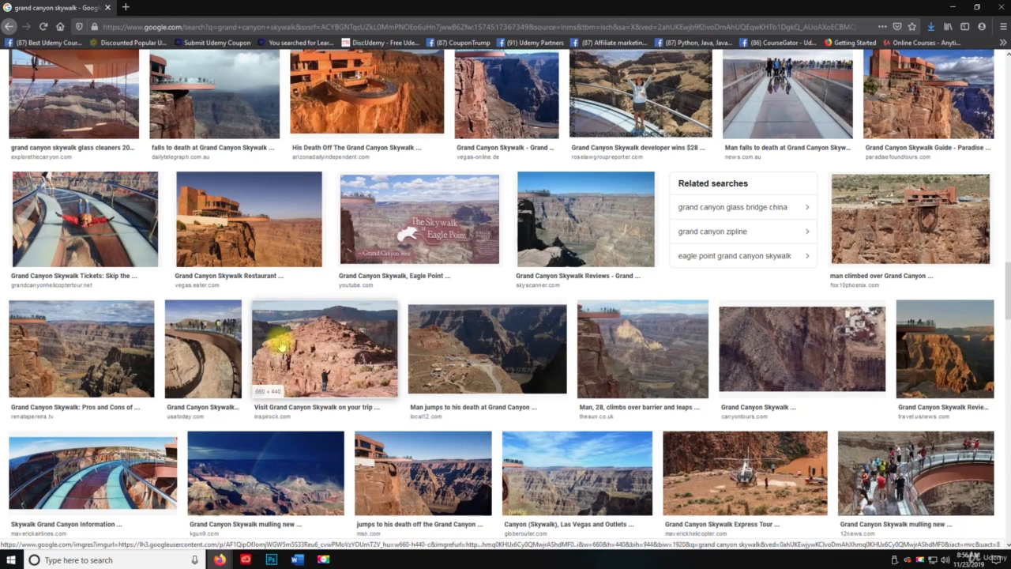
left_click(109, 345)
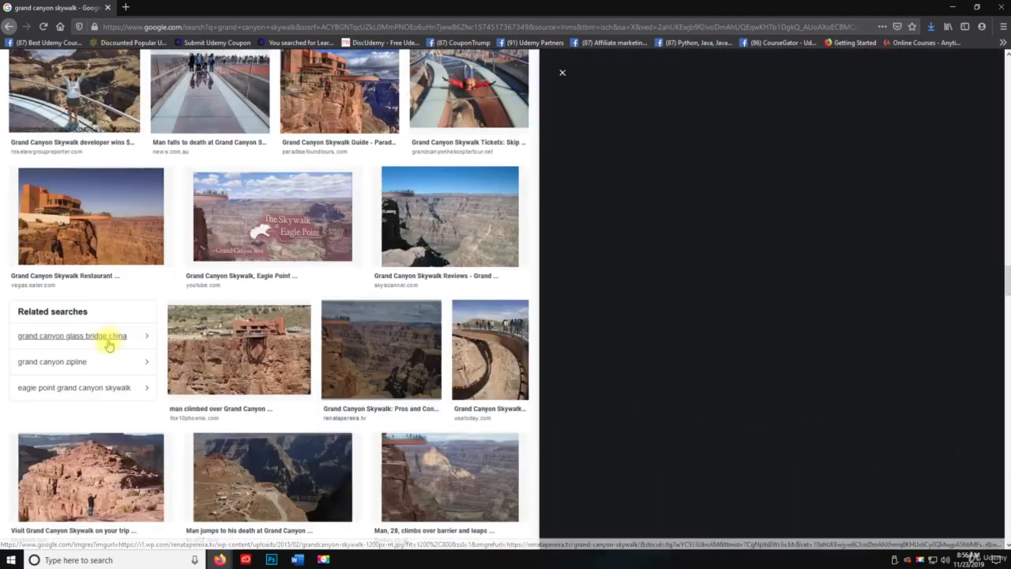
right_click(760, 166)
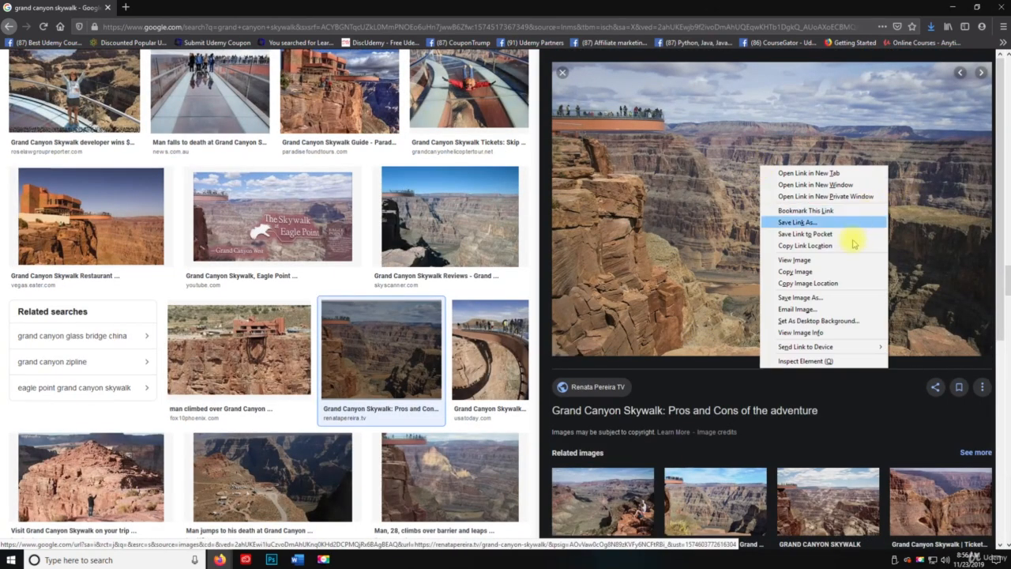
left_click(826, 297)
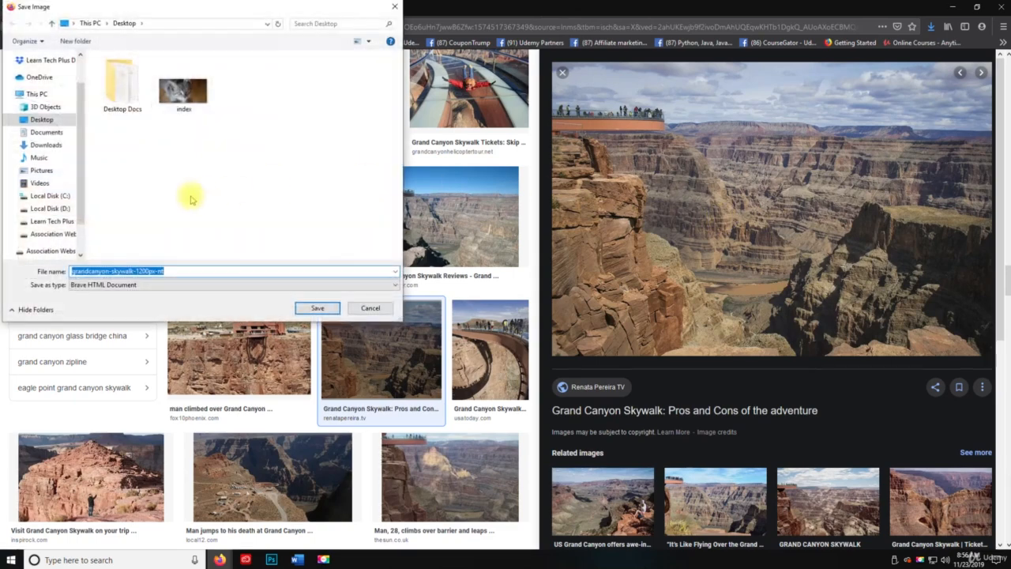
left_click(316, 308)
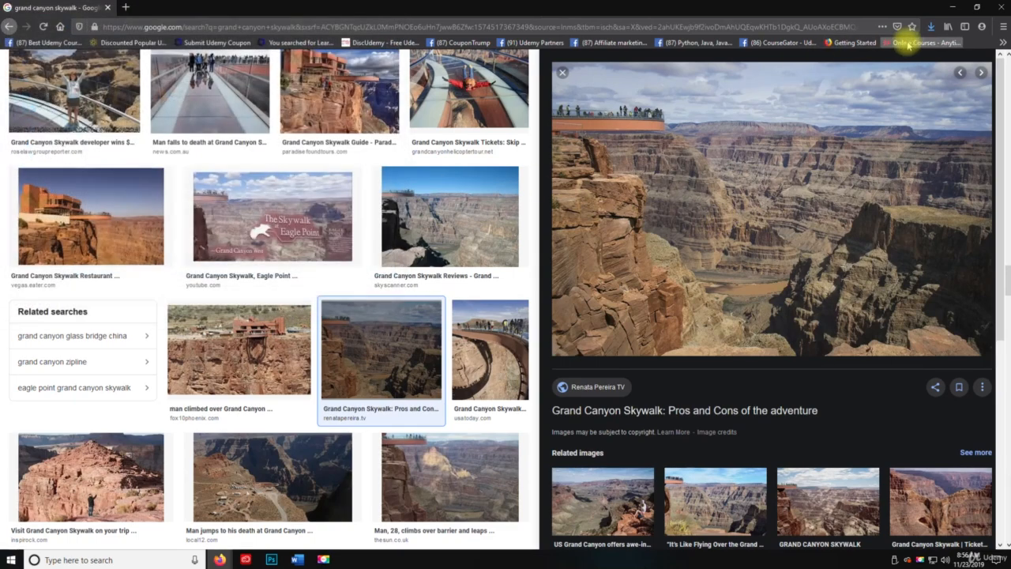
- Locate the downloaded grandcanyon-skywalk-1200px-nt image in its folder and open it with Adobe Photoshop CC 2019
left_click(930, 26)
left_click(923, 50)
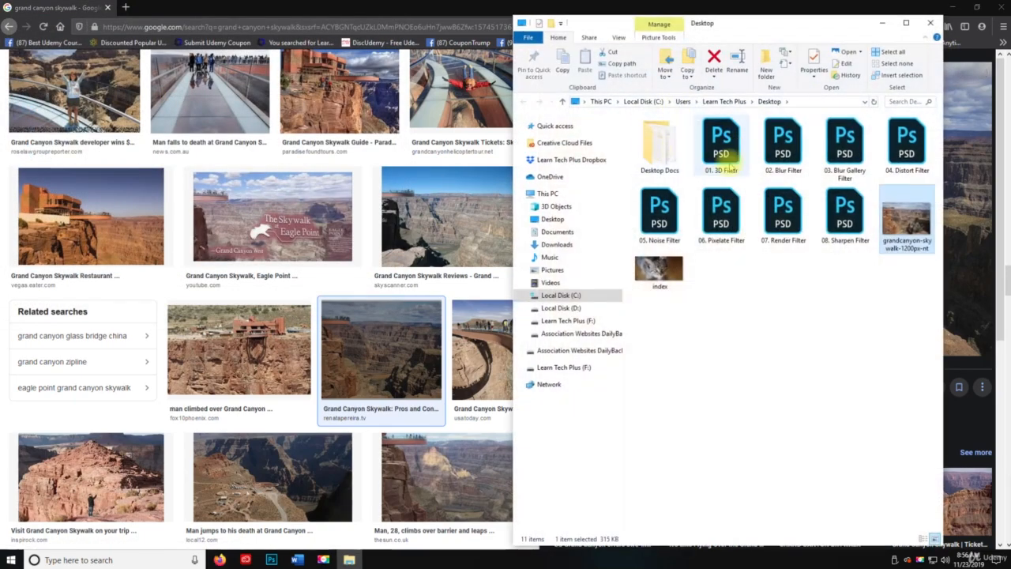
right_click(893, 210)
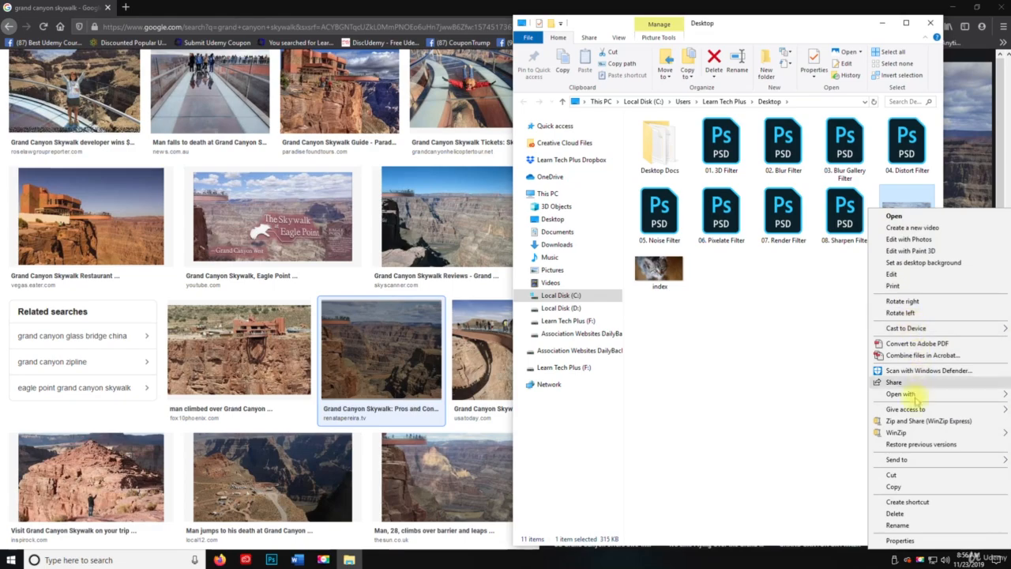
mouse_move(908, 395)
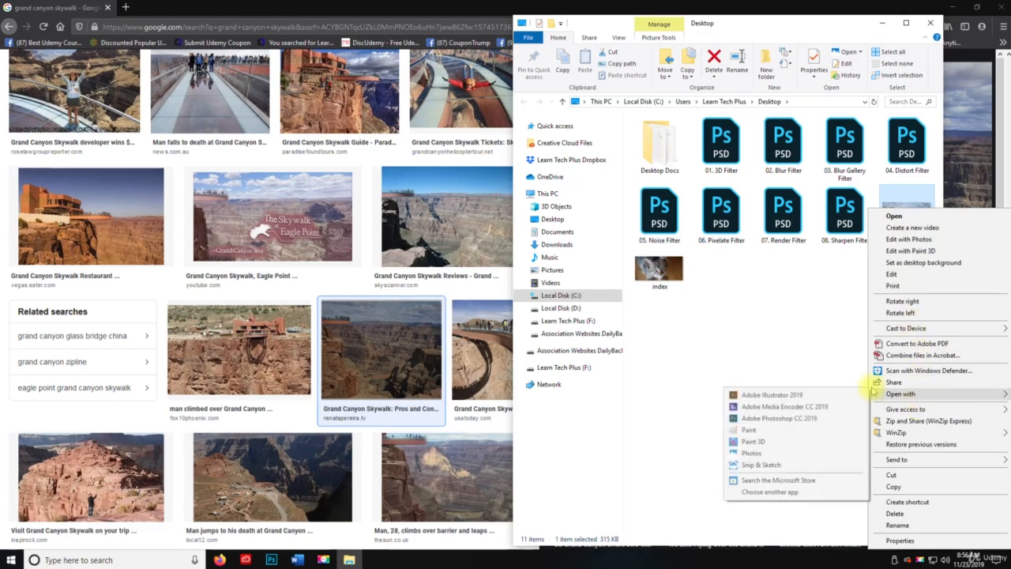
left_click(764, 419)
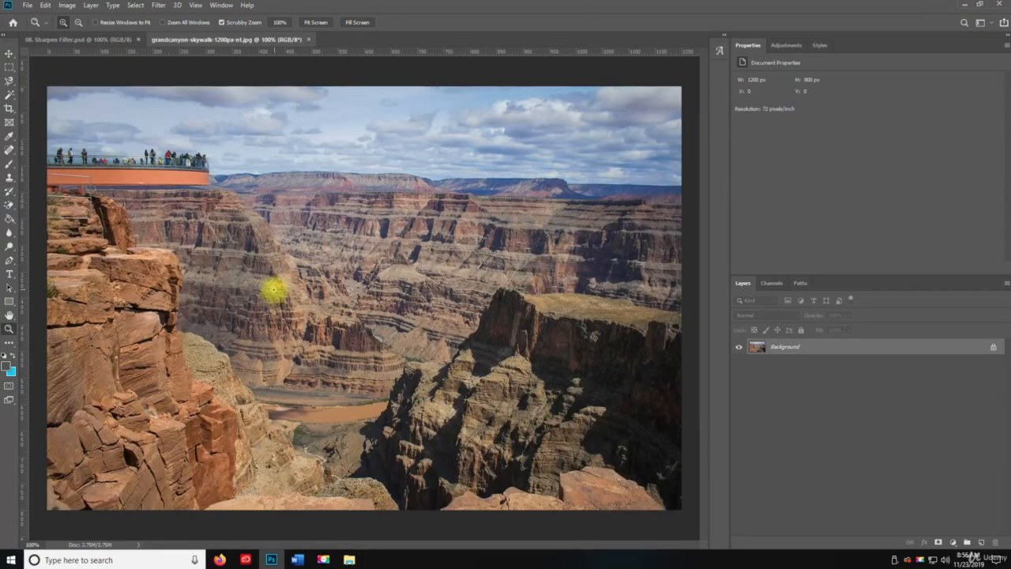
- Copy the entire canyon photo and paste it into the 08. Sharpen Filter.psd document
key("ctrl+a")
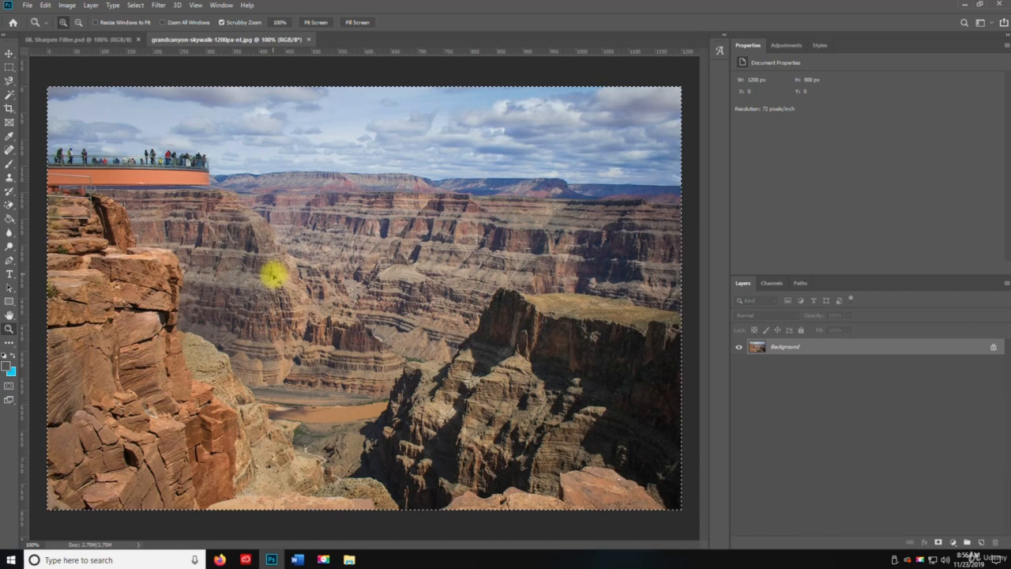
key("ctrl+c")
left_click(90, 39)
key("ctrl+v")
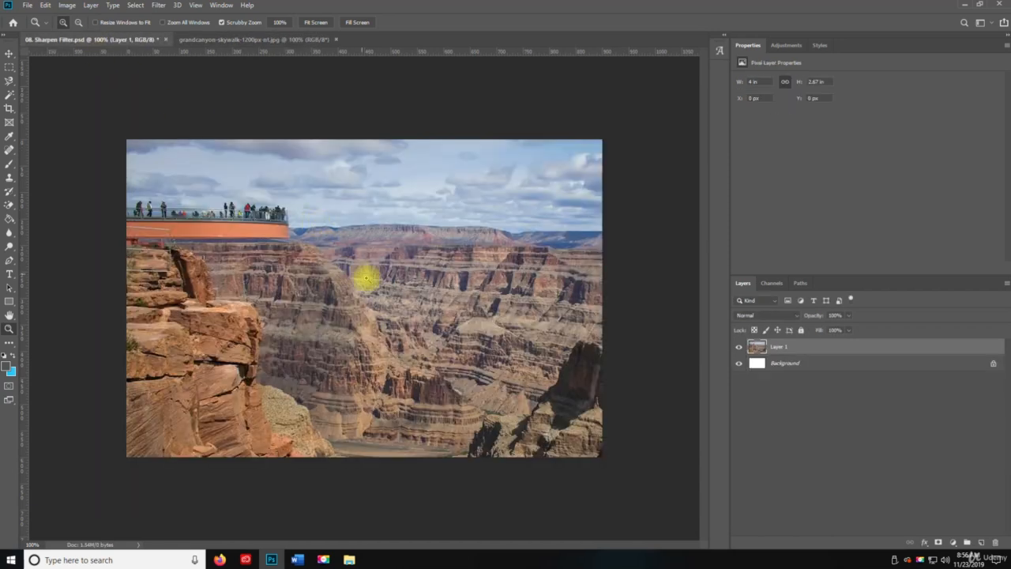
- Try the Shake Reduction filter on the pasted photo layer with Blur Trace Bounds of 42 px, and discard the unfinished blur trace estimation
left_click(158, 6)
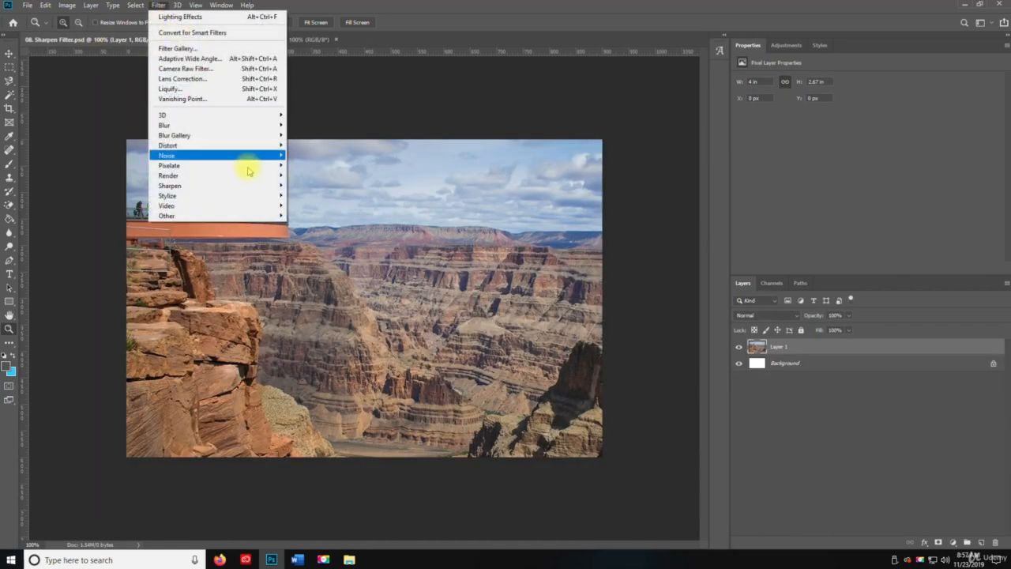
mouse_move(253, 185)
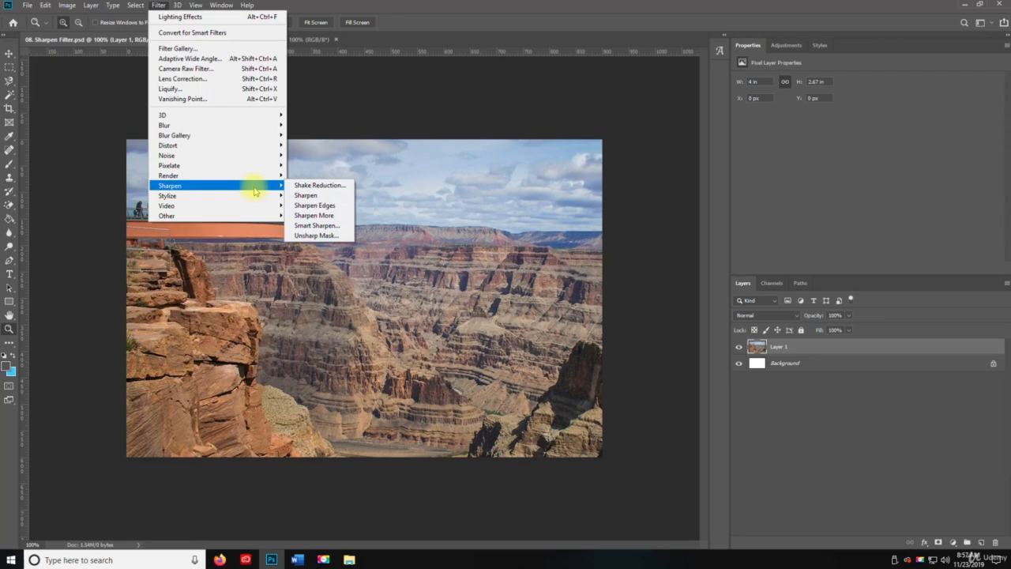
left_click(324, 185)
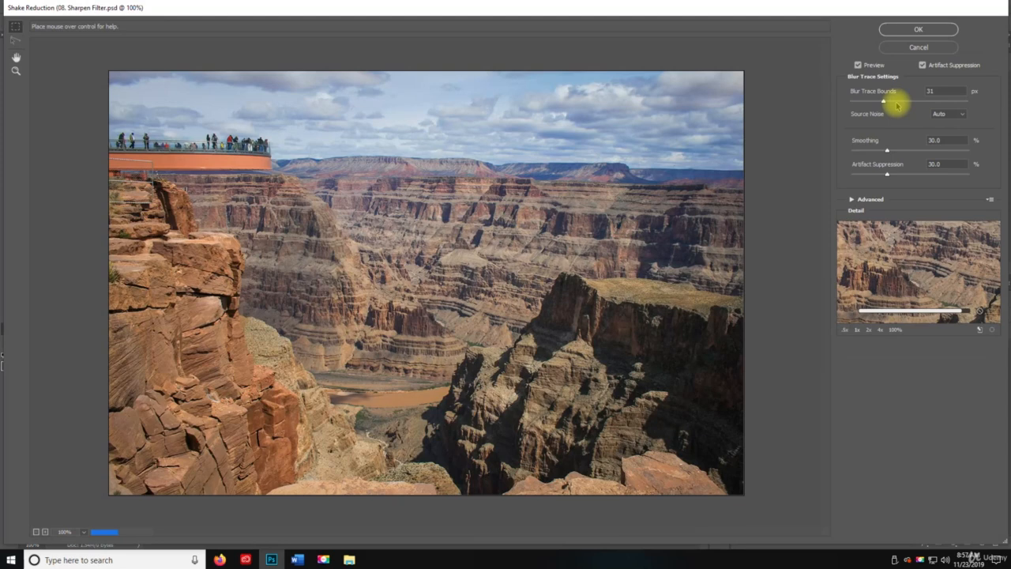
left_click_drag(883, 101, 886, 101)
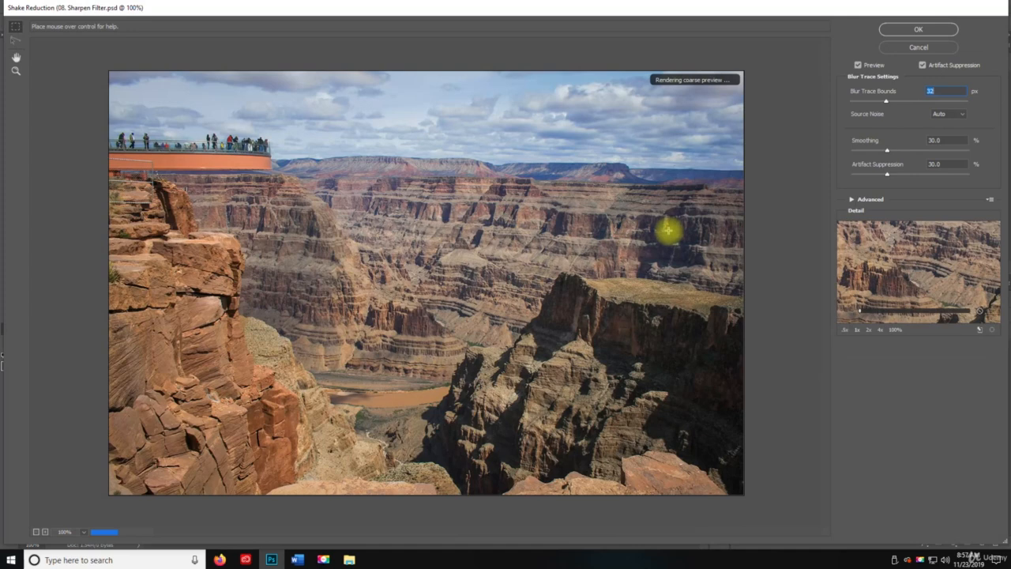
key("shift+Up")
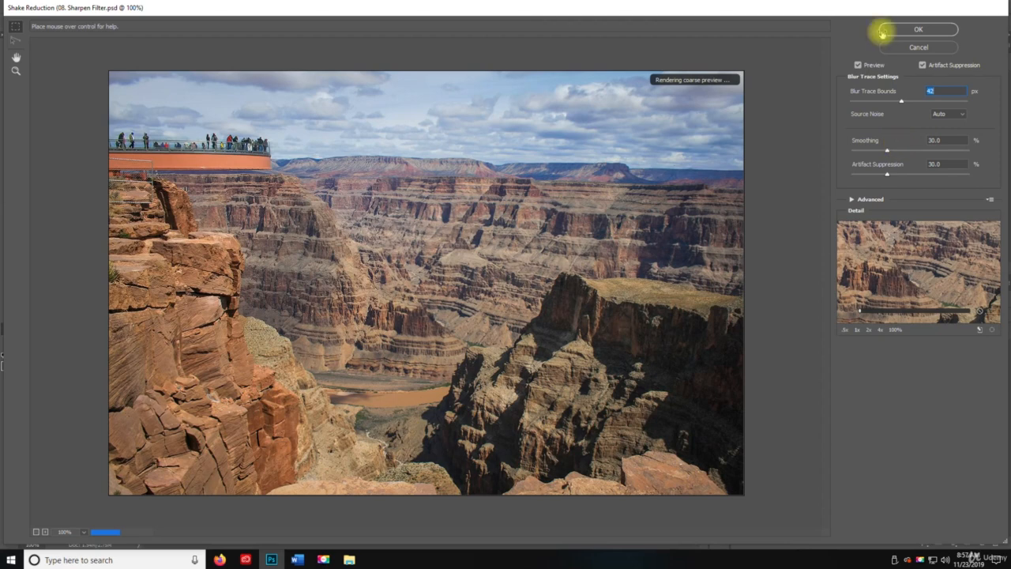
left_click(852, 200)
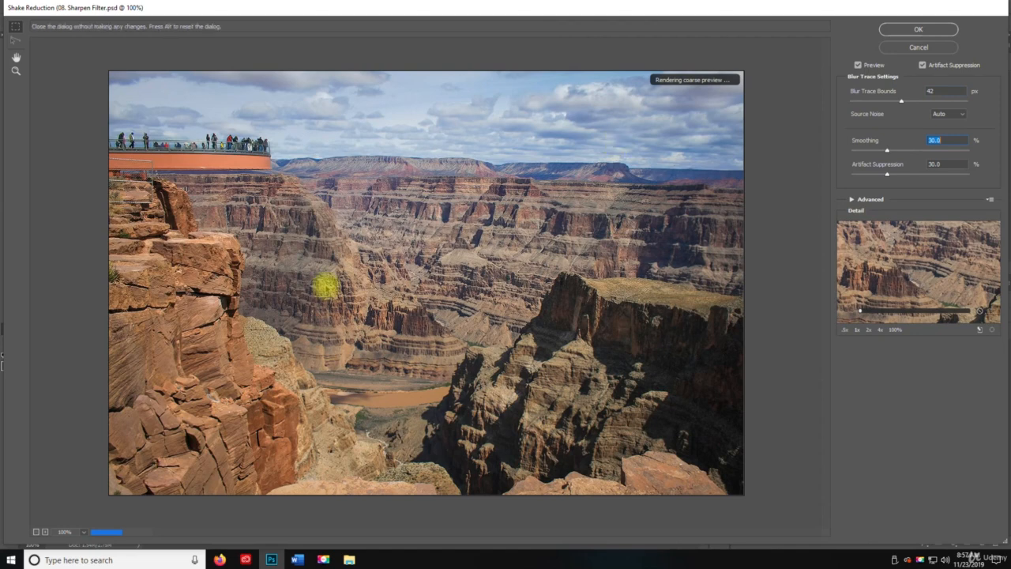
key("Escape")
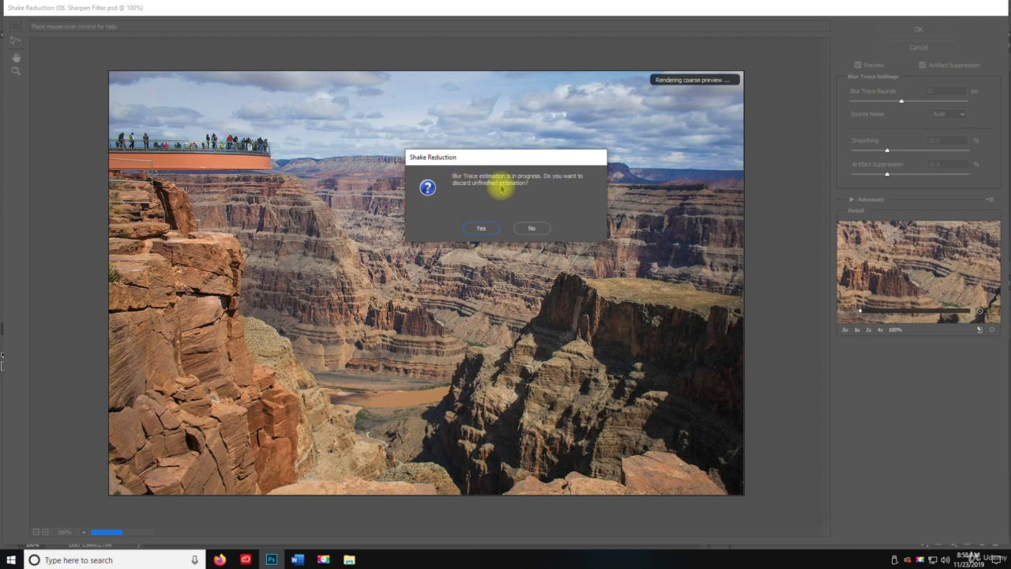
left_click(481, 227)
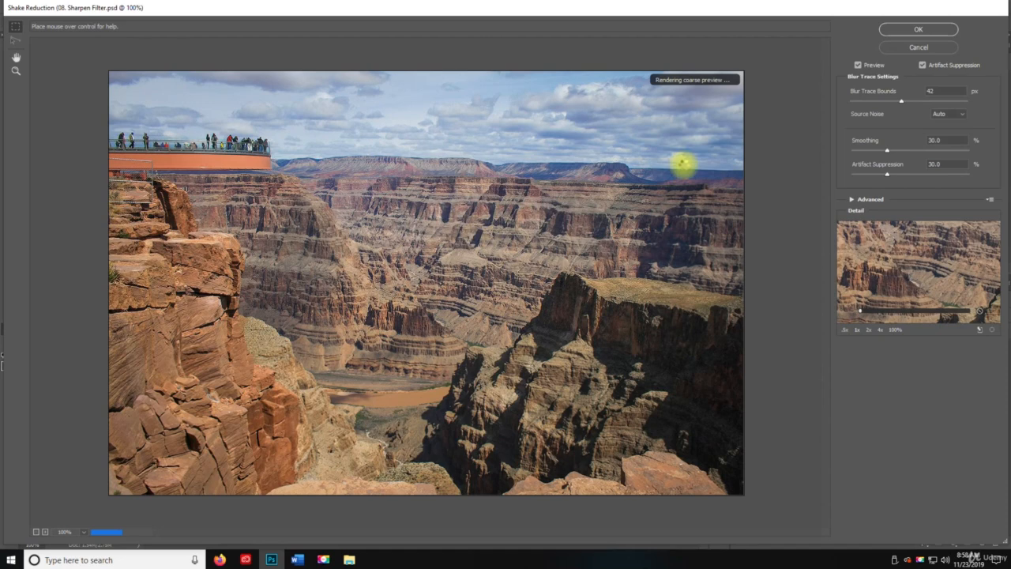